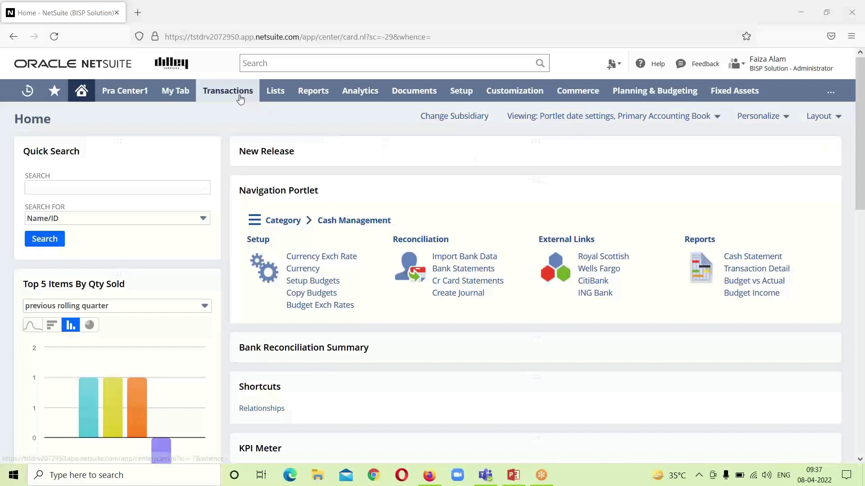
- Open a new journal entry and set its custom form to Standard Journal Entry
mouse_move(240, 99)
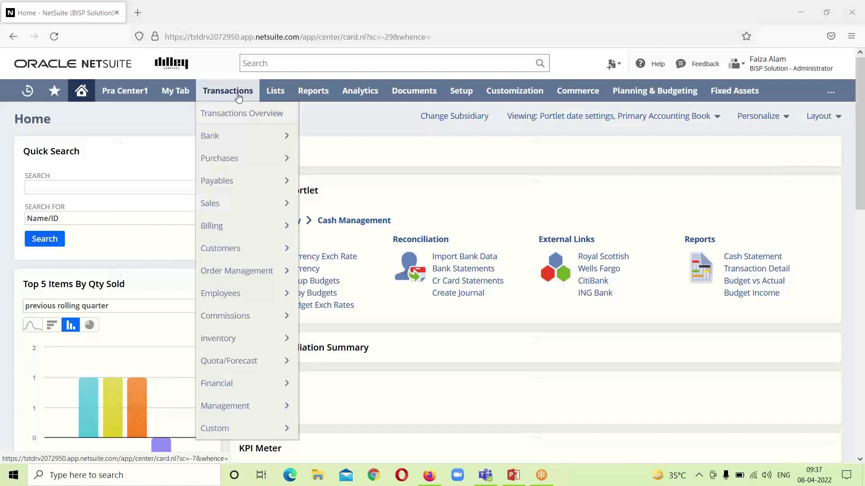
mouse_move(244, 369)
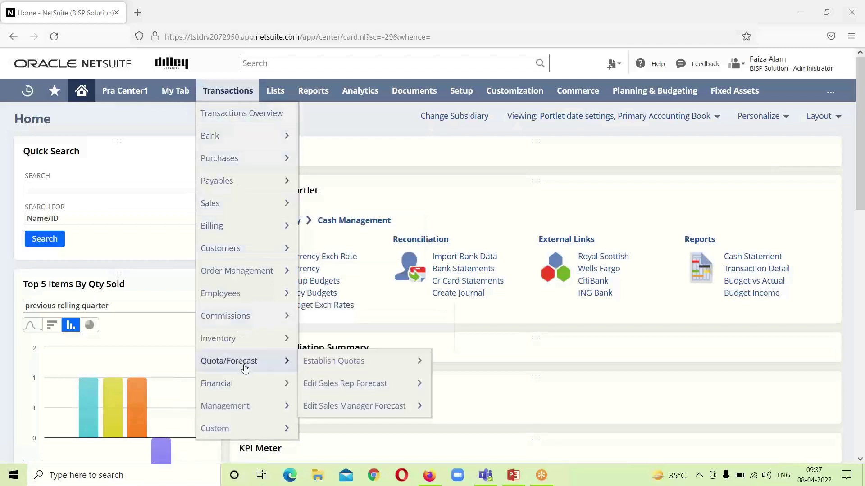
mouse_move(252, 384)
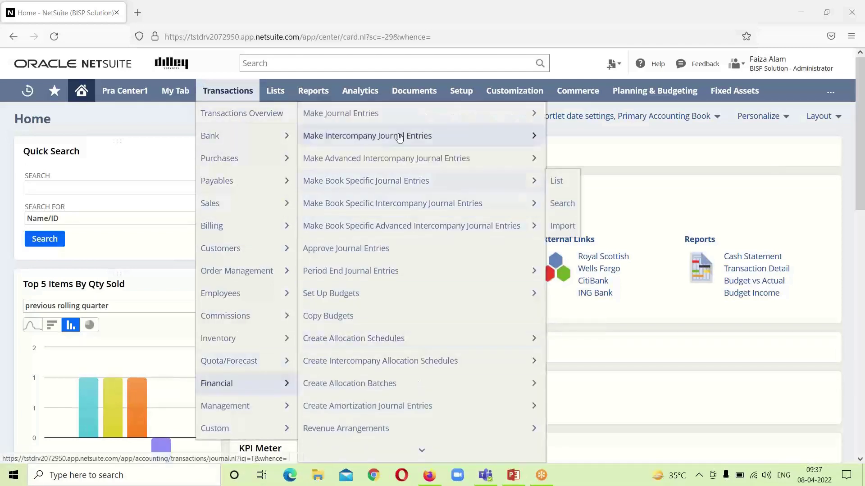
left_click(404, 114)
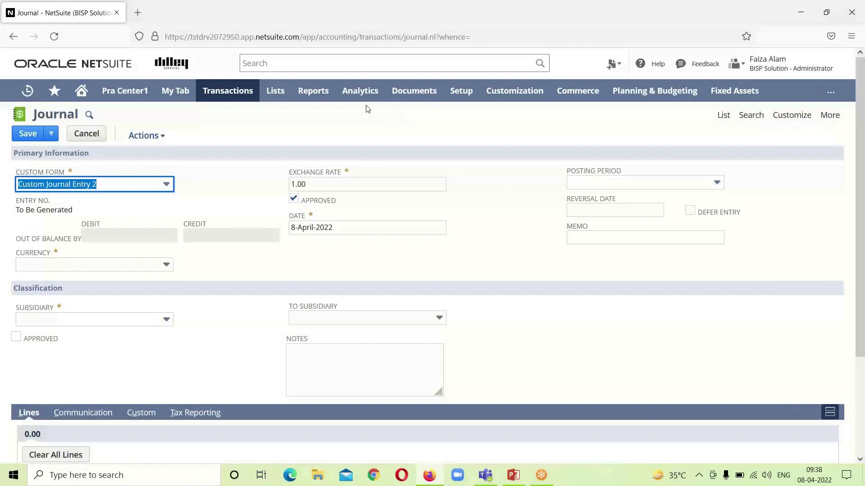
left_click(167, 186)
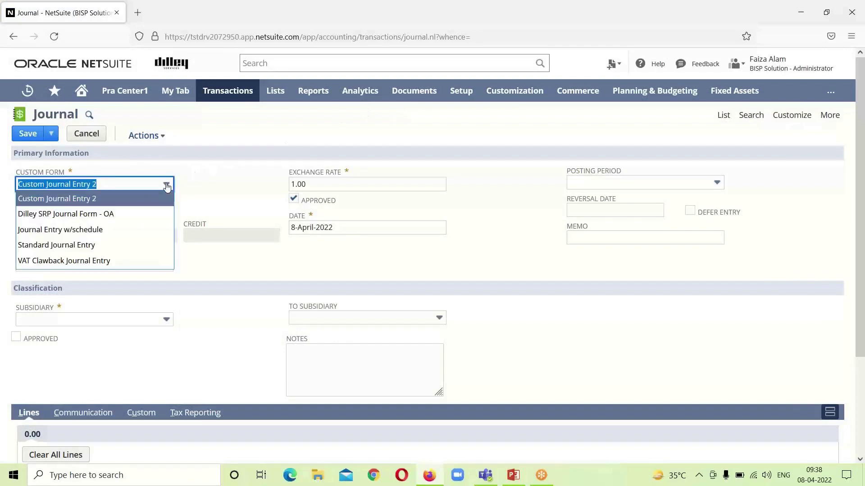
left_click(145, 249)
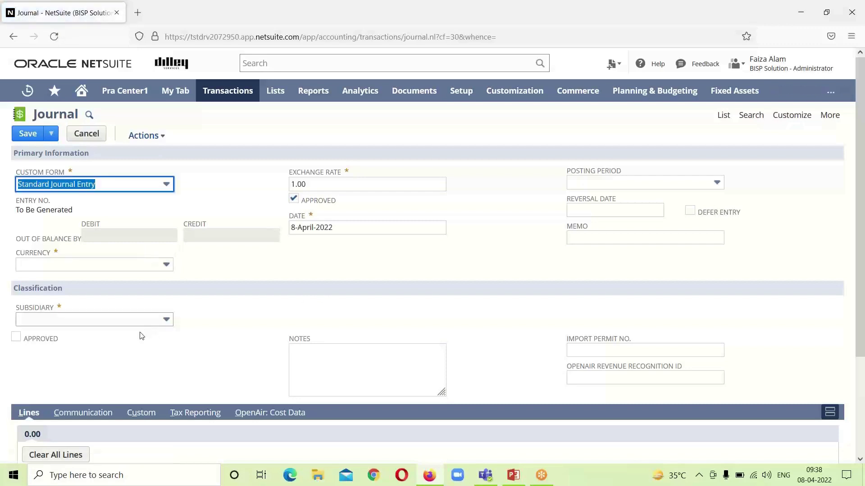
- Set the journal's subsidiary to BISP UK-HQ and mark the Approved option under Classification
left_click(167, 320)
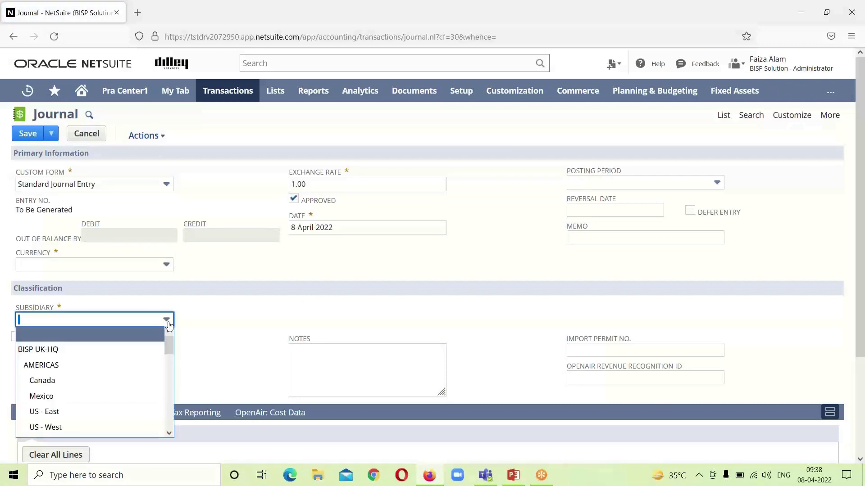
left_click(145, 358)
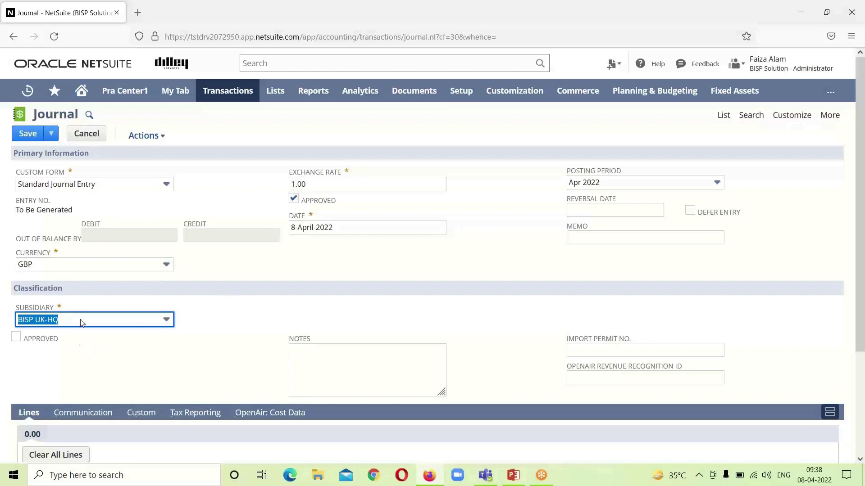
left_click(14, 341)
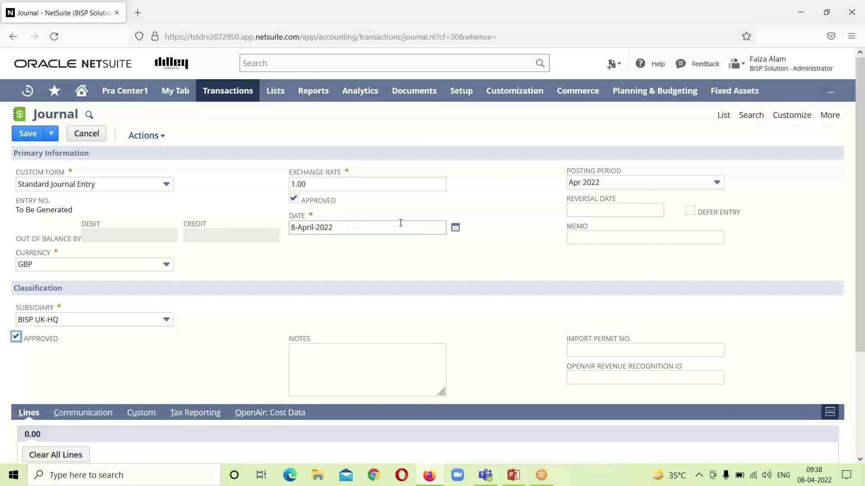
- Set the journal date to 25-March-2022
left_click(455, 229)
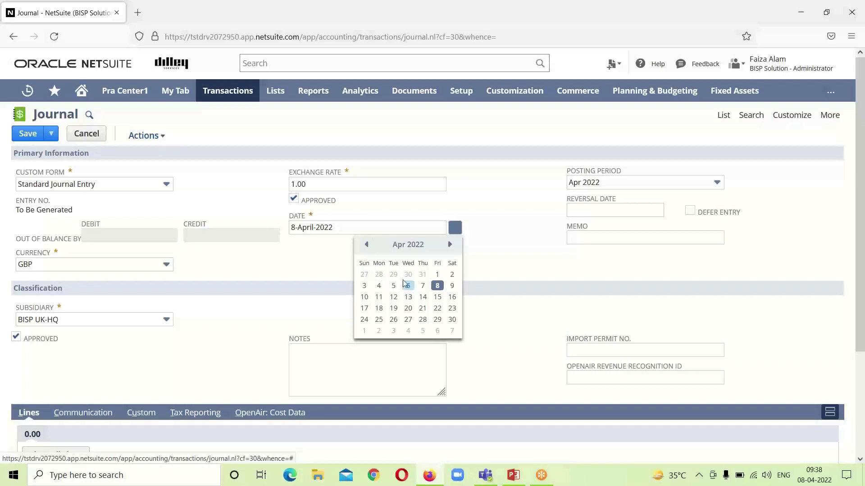
left_click(366, 244)
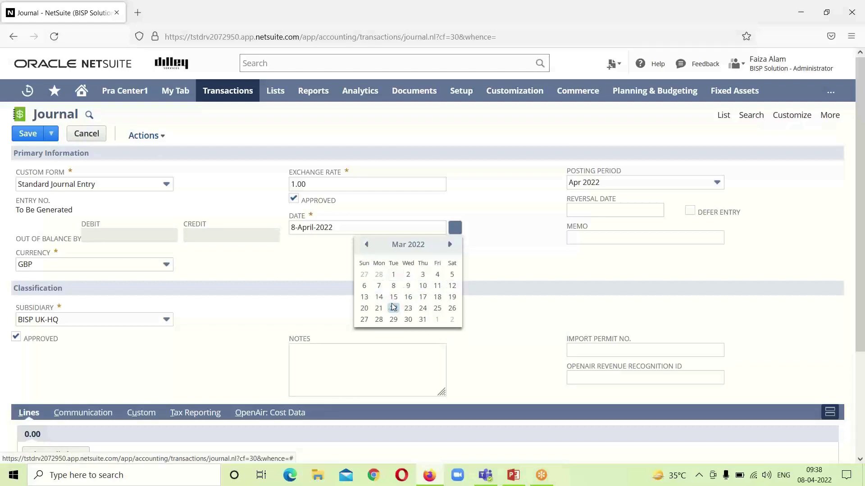
left_click(436, 308)
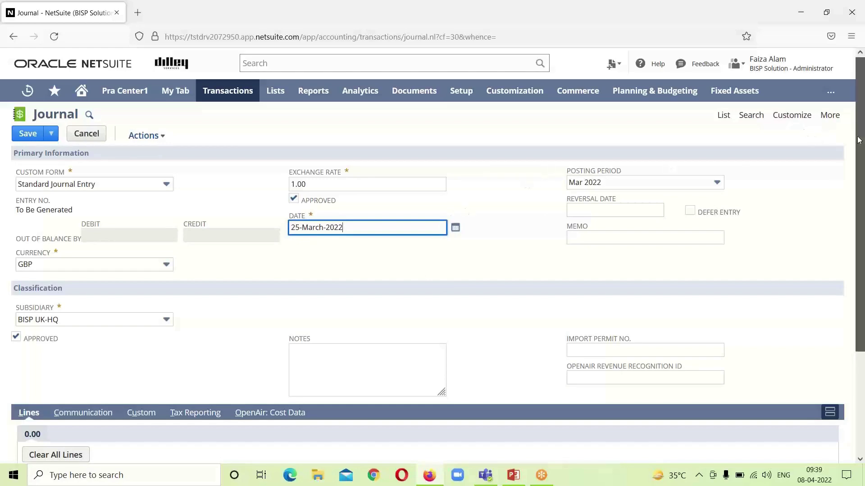
- Add a journal line debiting 20,000 to the account 2049 Sales Return
scroll(859, 141, "down", 1)
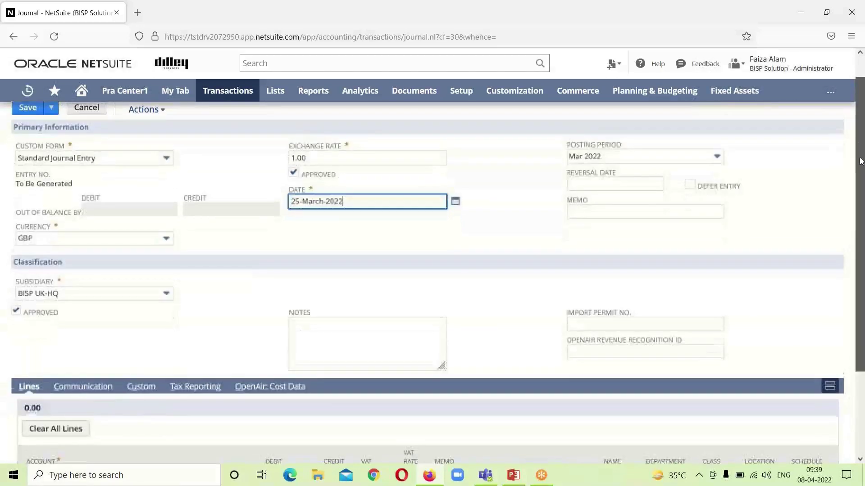
scroll(860, 161, "down", 4)
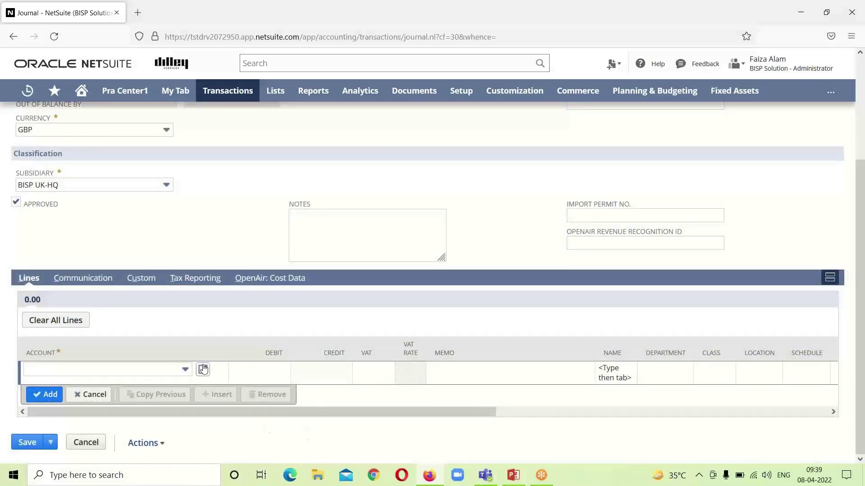
left_click(184, 370)
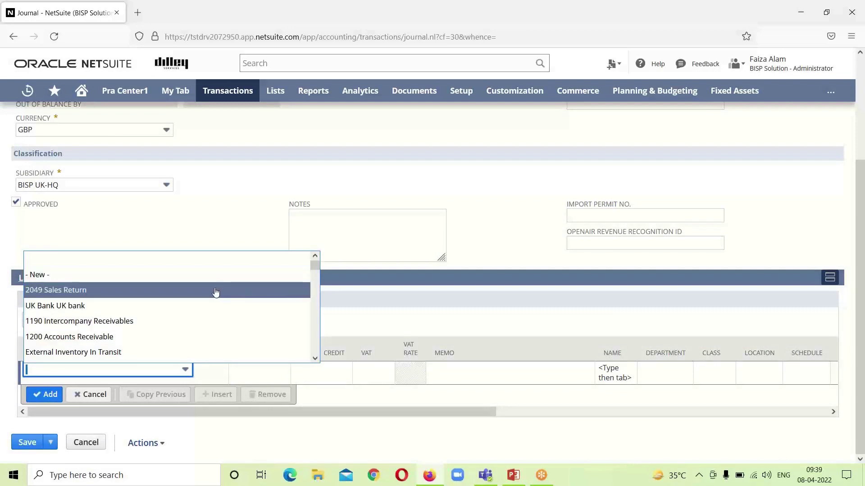
left_click(215, 292)
left_click(261, 374)
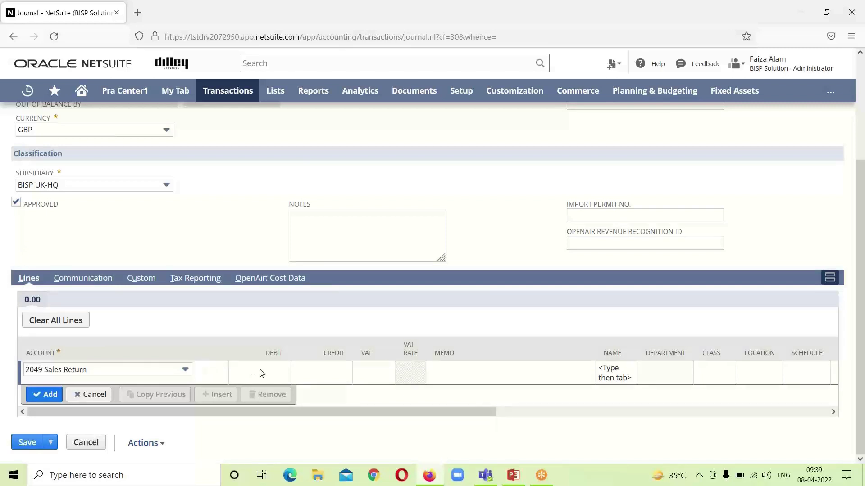
type("2")
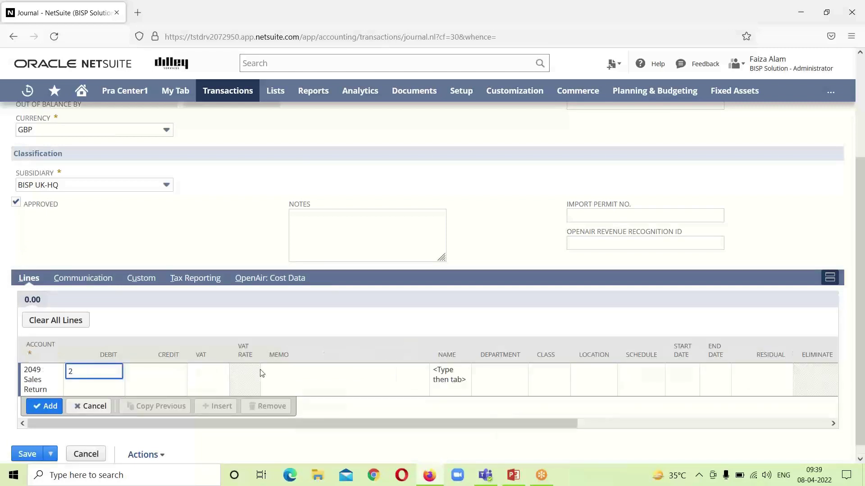
type("0000")
left_click(39, 406)
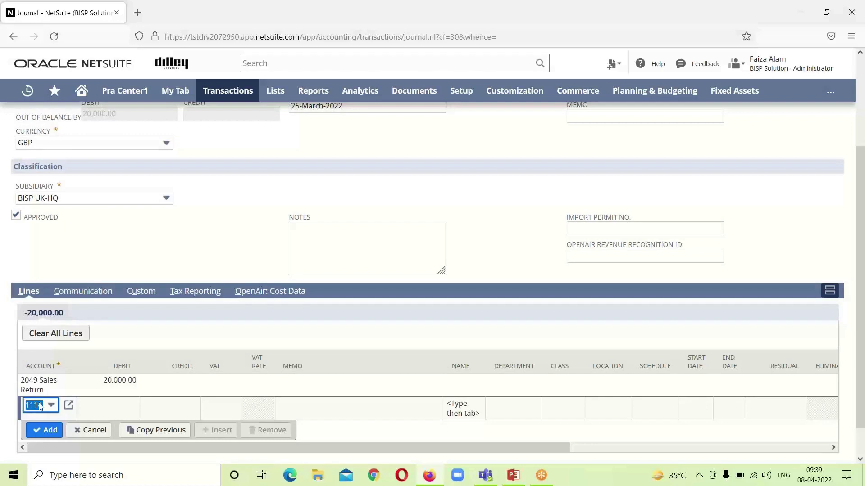
- Add a journal line crediting 20,000 to the account 1114 Cash with the memo "Goods returned"
left_click(168, 403)
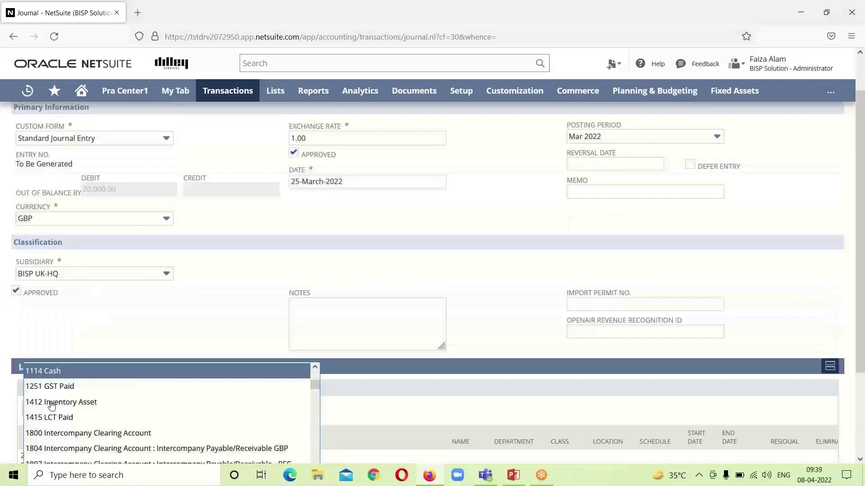
left_click(51, 405)
left_click(102, 371)
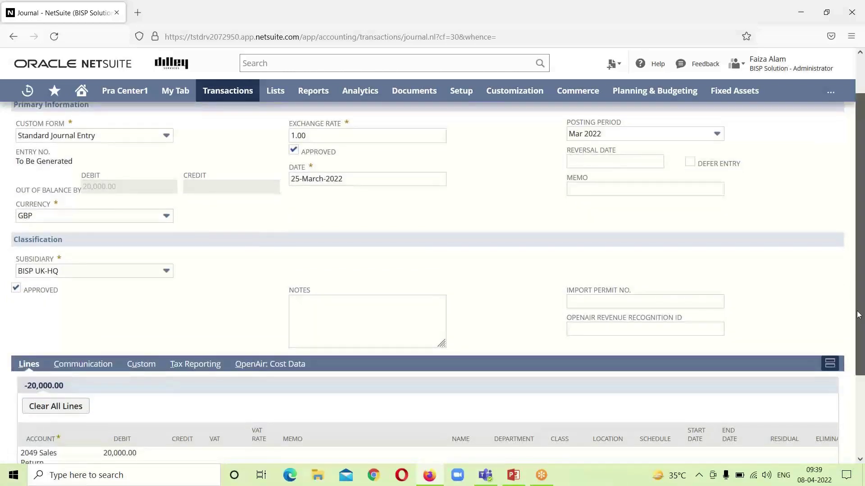
left_click_drag(858, 315, 858, 392)
left_click(179, 366)
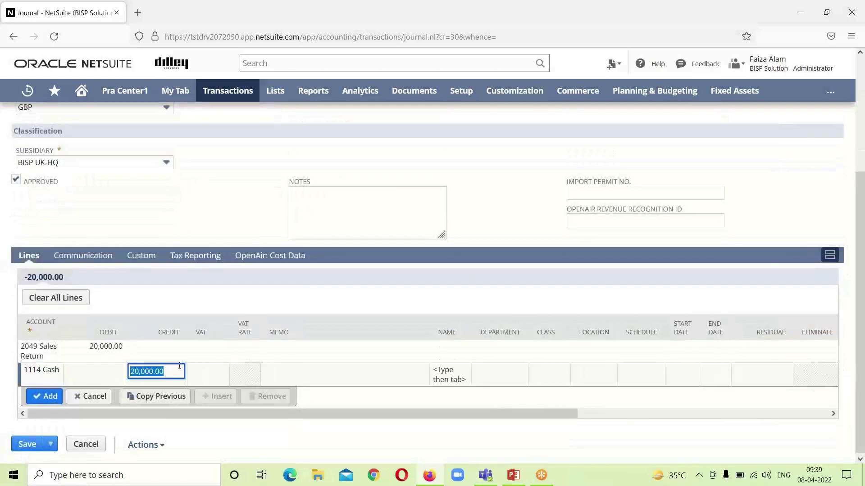
left_click(279, 374)
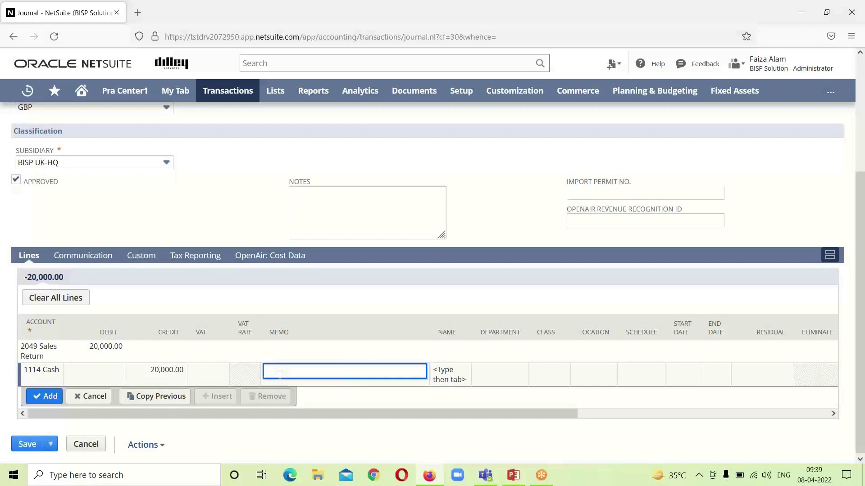
type("Goods returned")
left_click(45, 397)
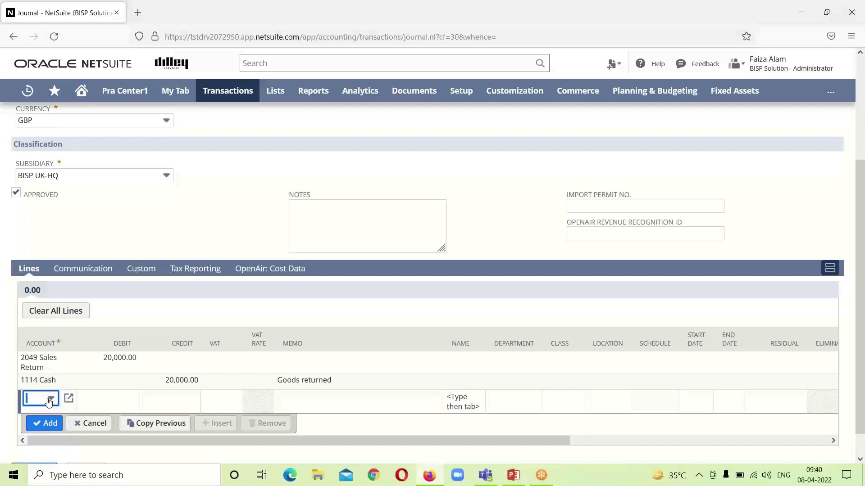
- Add a journal line debiting 15,000 to the account 1114 Cash
left_click(49, 400)
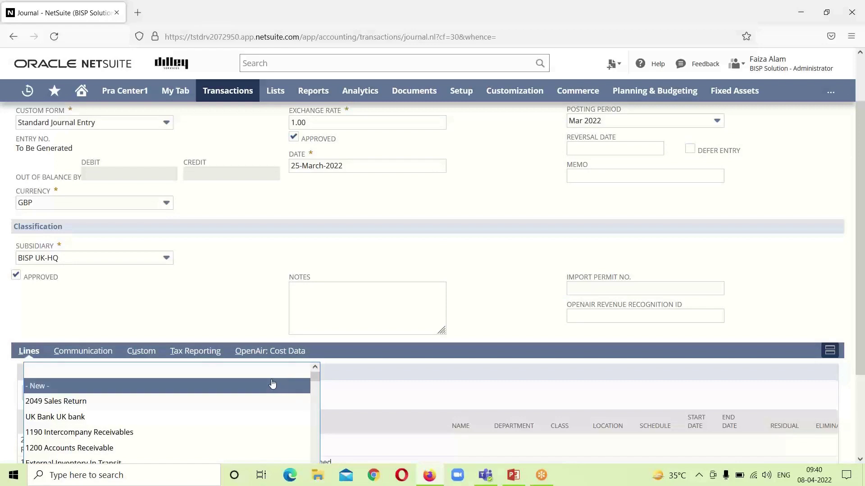
scroll(272, 384, "down", 5)
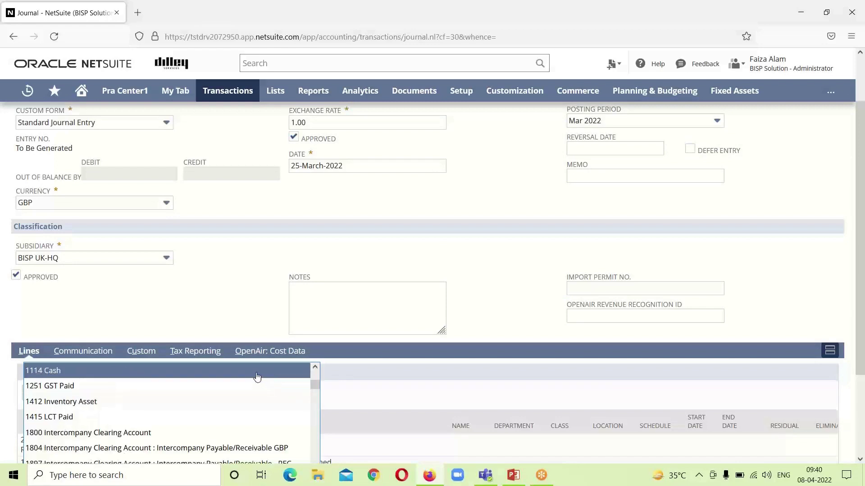
left_click(256, 373)
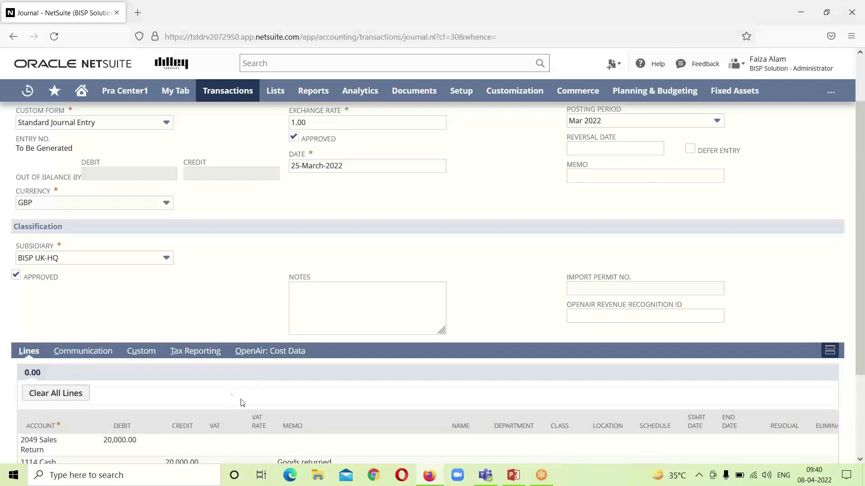
left_click_drag(861, 211, 860, 290)
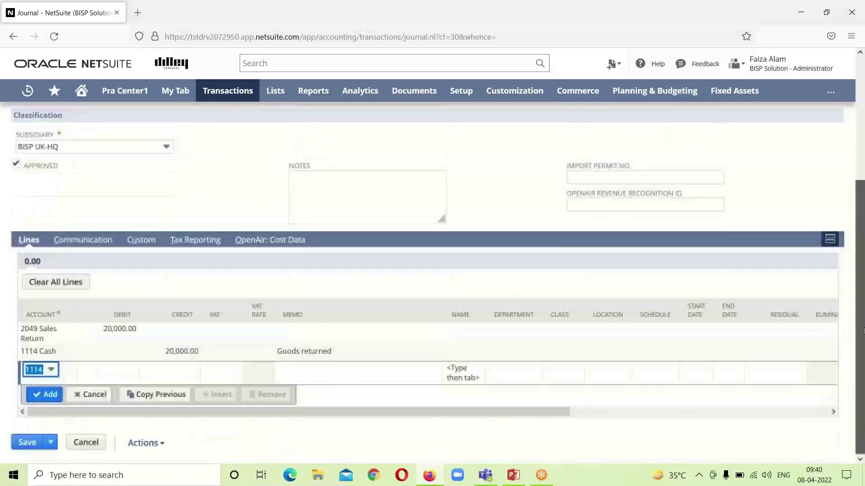
left_click(106, 372)
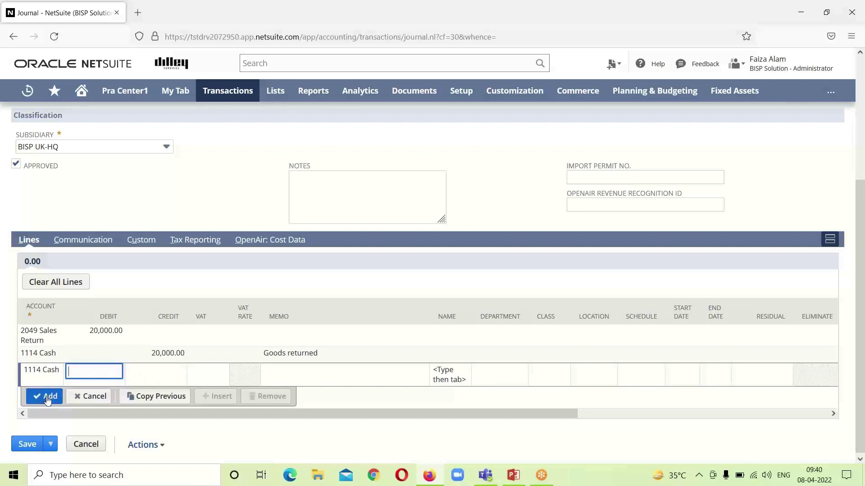
type("15000")
left_click(45, 398)
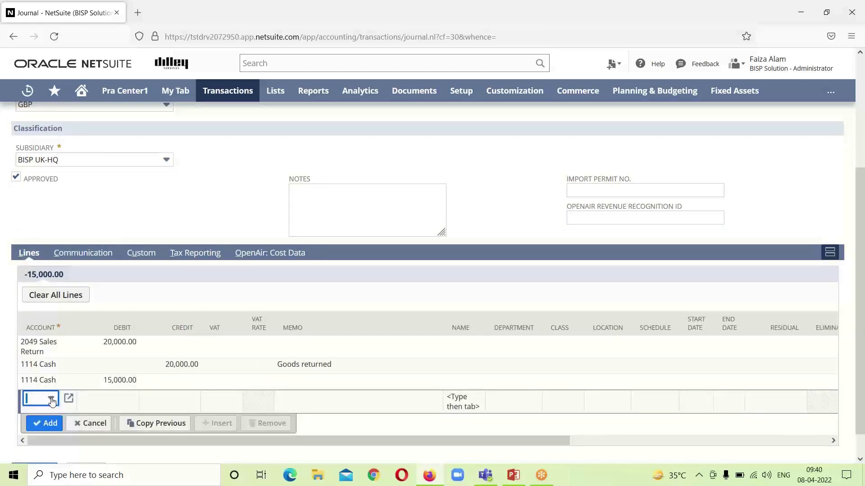
- Add a journal line crediting 10,000 to the account 2640 Interest Received
left_click(51, 400)
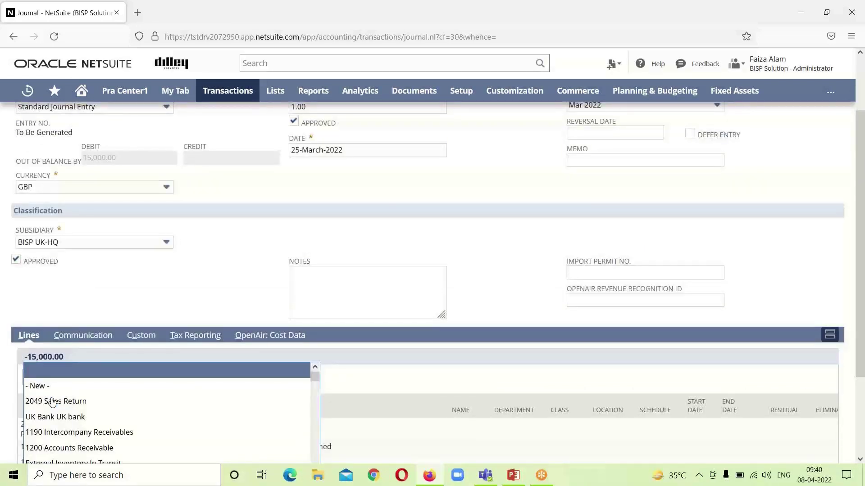
type("2640 Interest Received")
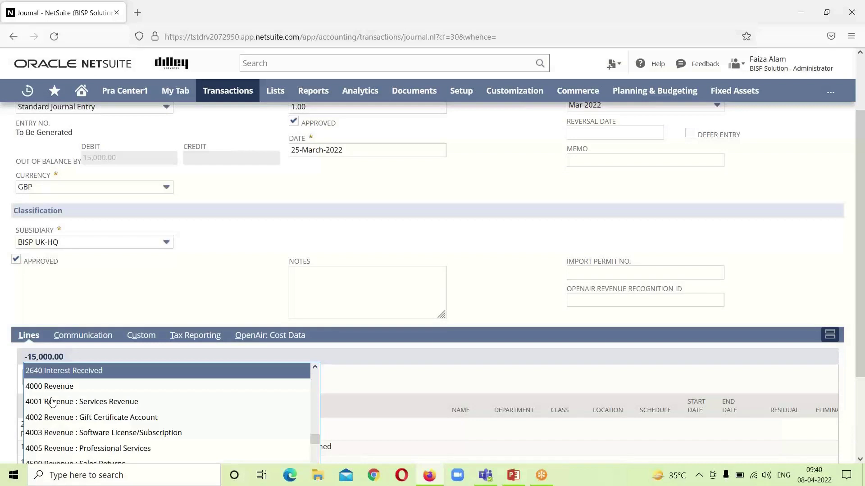
left_click(105, 374)
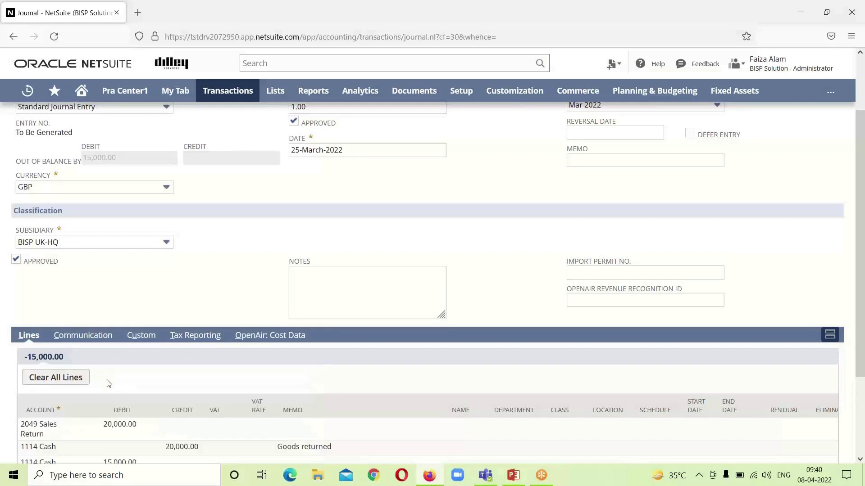
left_click_drag(855, 243, 859, 369)
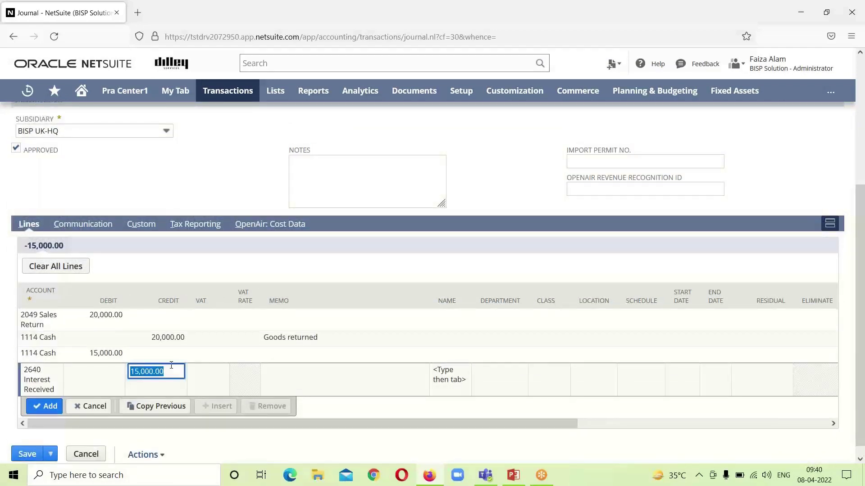
key("BackSpace")
type("10000")
left_click(38, 407)
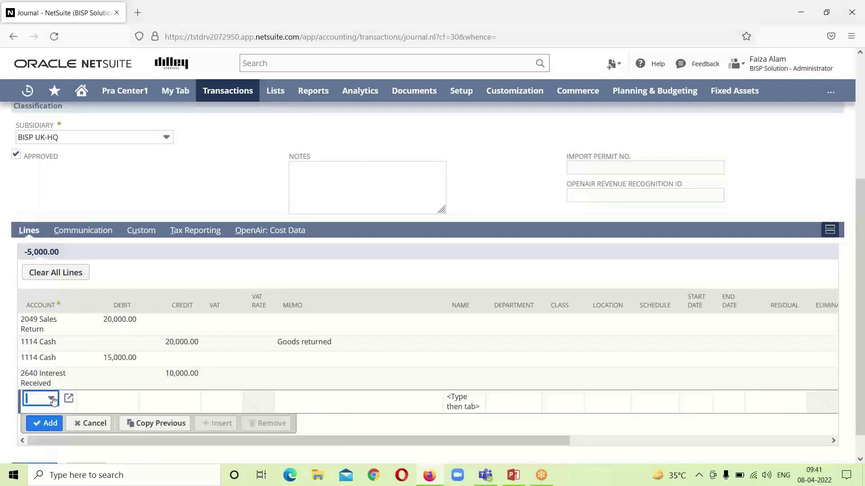
- Add a journal line crediting 5,000 to the account 4001 Revenue : Services Revenue with the memo "Revenue received"
left_click(52, 400)
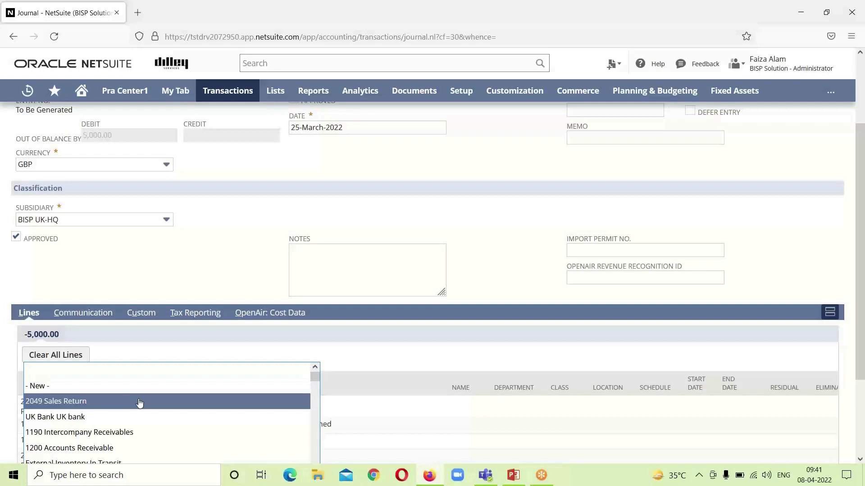
type("4")
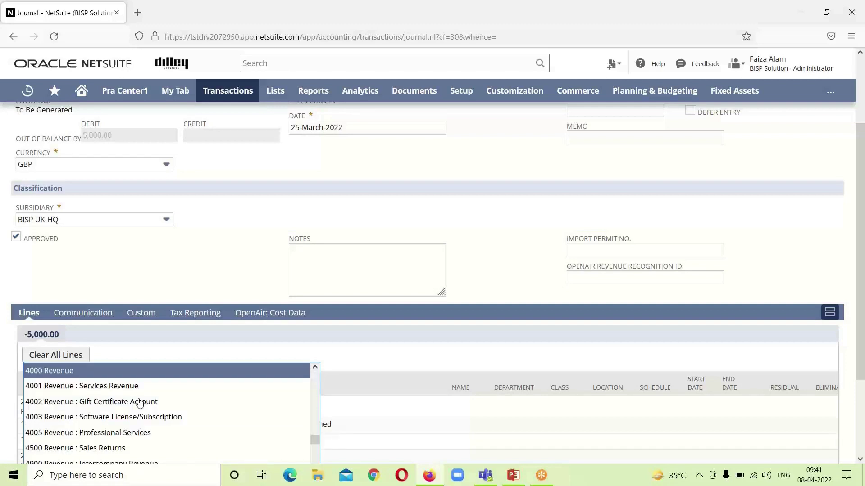
left_click(105, 386)
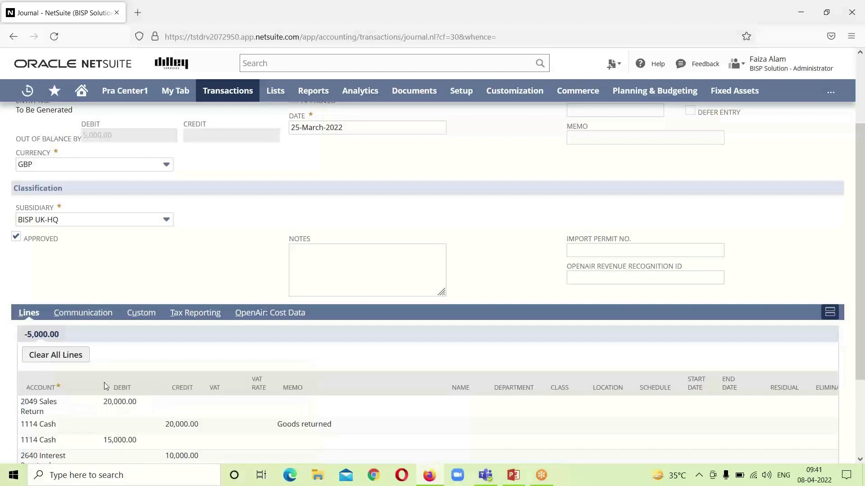
scroll(862, 266, "down", 1)
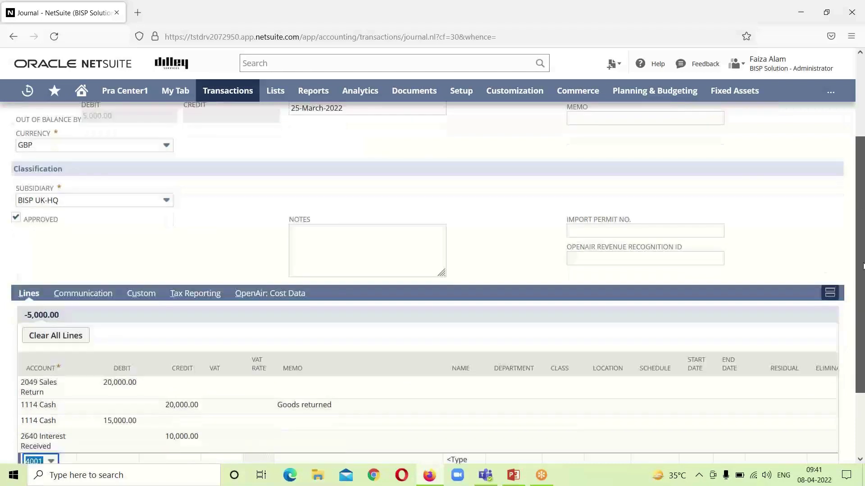
scroll(862, 267, "down", 2)
left_click(170, 380)
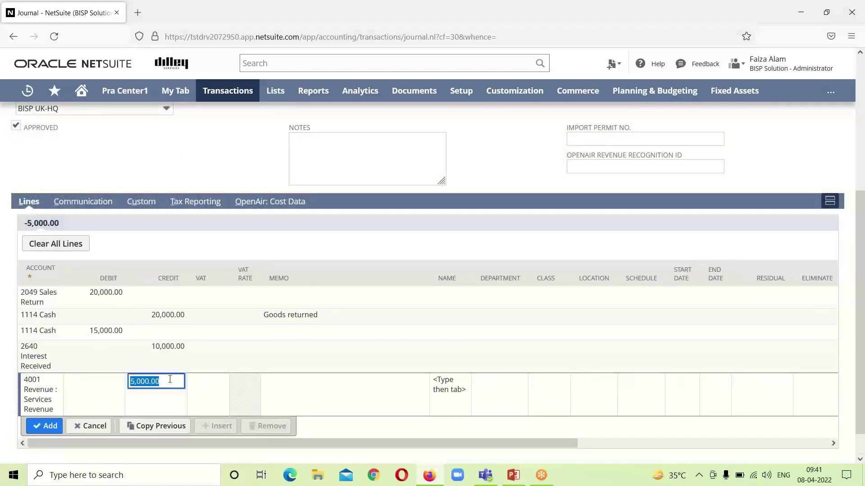
left_click(281, 383)
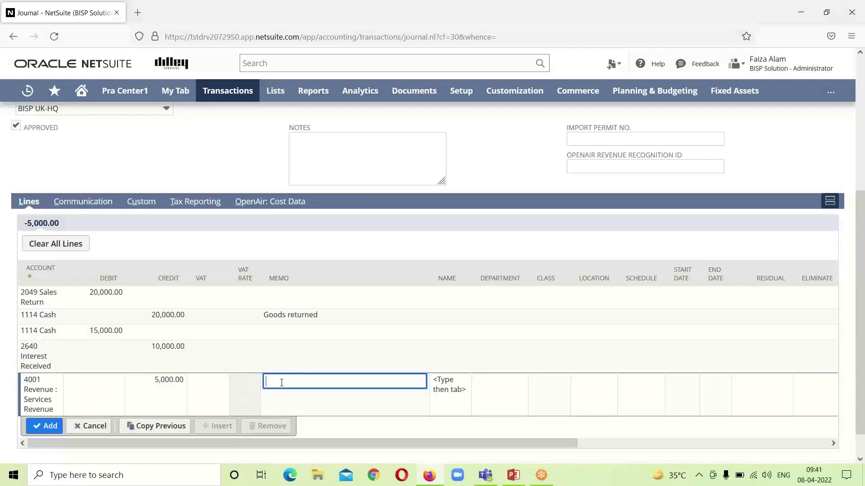
type("Re")
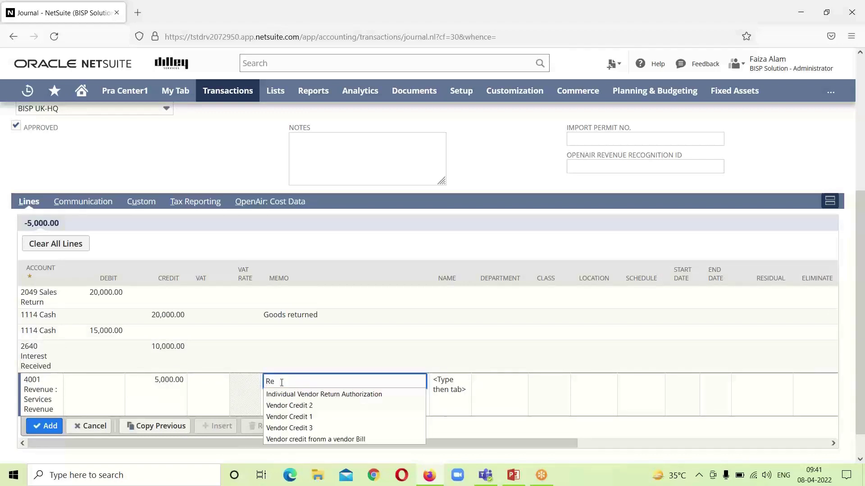
type("ven")
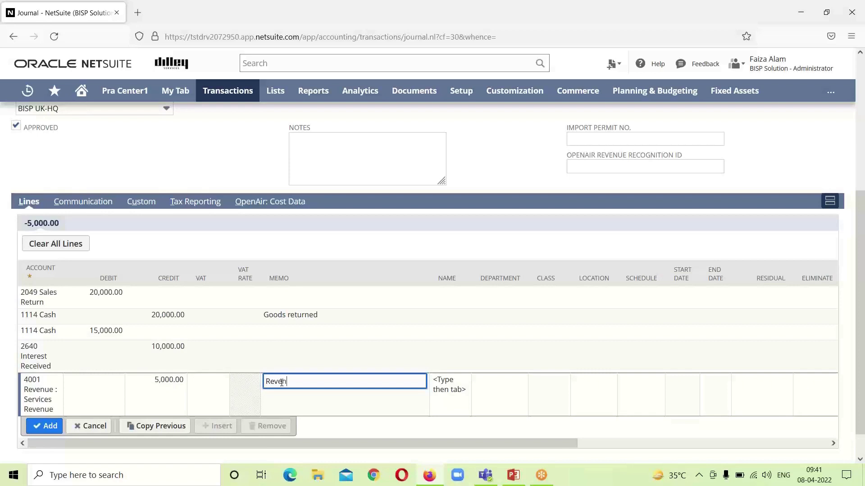
type("ue received")
left_click(51, 426)
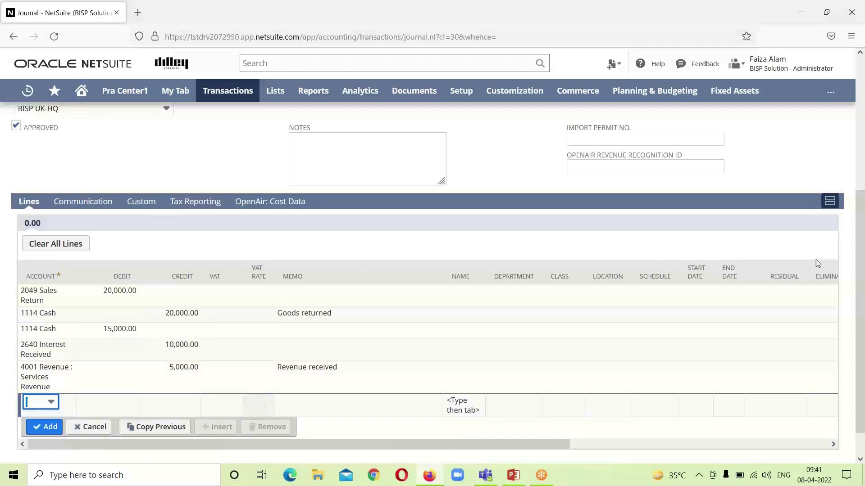
- Save the journal entry and review its lines in the saved record
left_click_drag(859, 295, 847, 149)
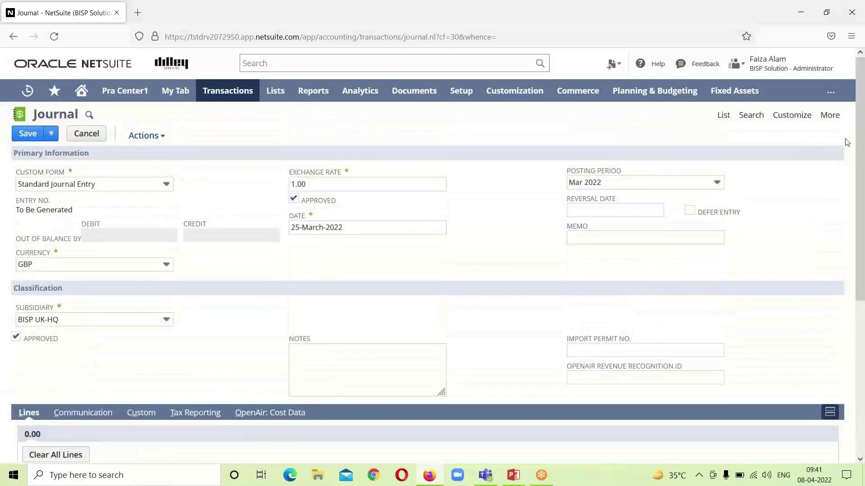
left_click(28, 133)
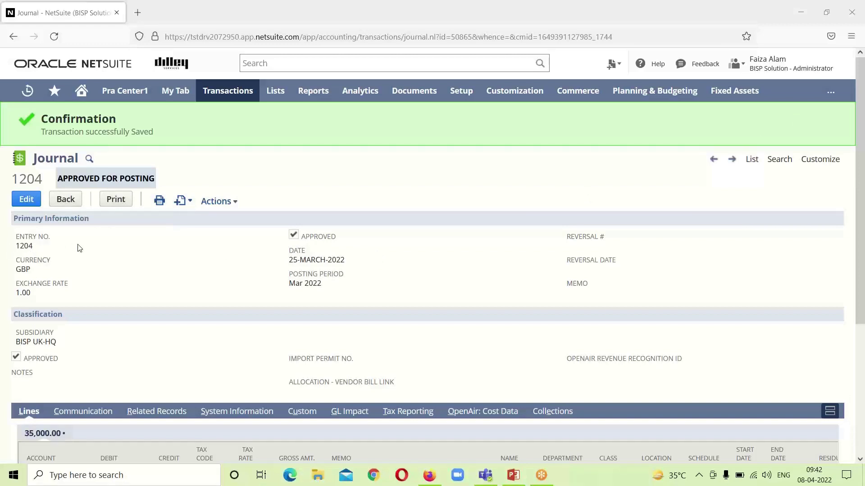
left_click_drag(860, 177, 860, 322)
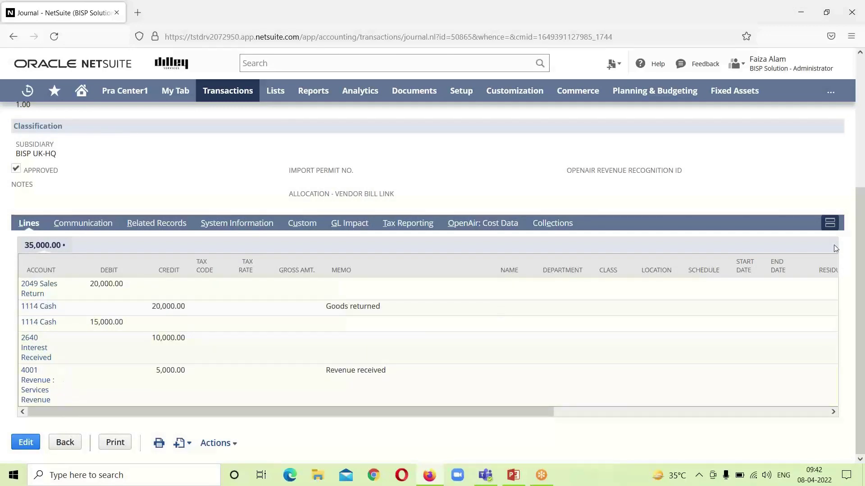
left_click_drag(863, 242, 862, 113)
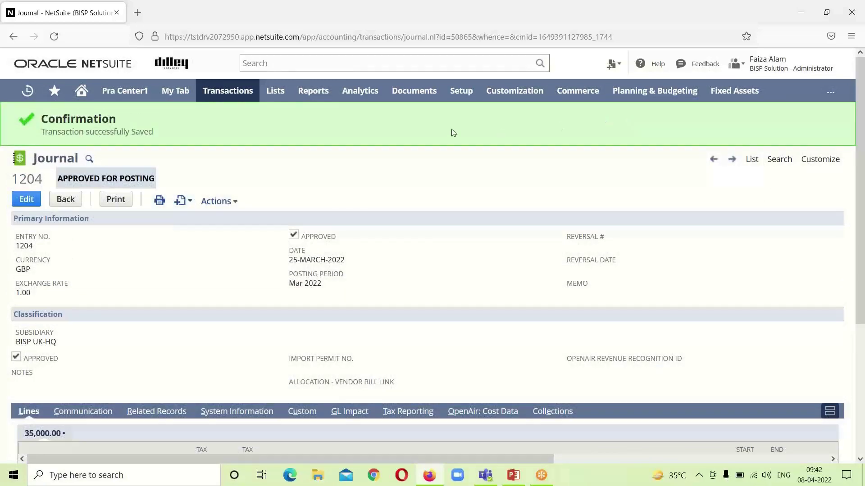
- Open the General Ledger report and examine the new journal's postings under Sales Return, Cash, Interest Received and Services Revenue
mouse_move(316, 94)
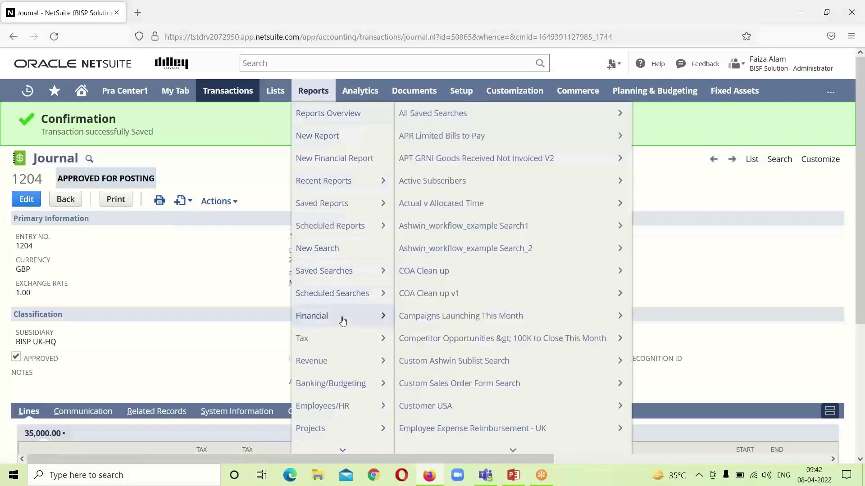
mouse_move(374, 317)
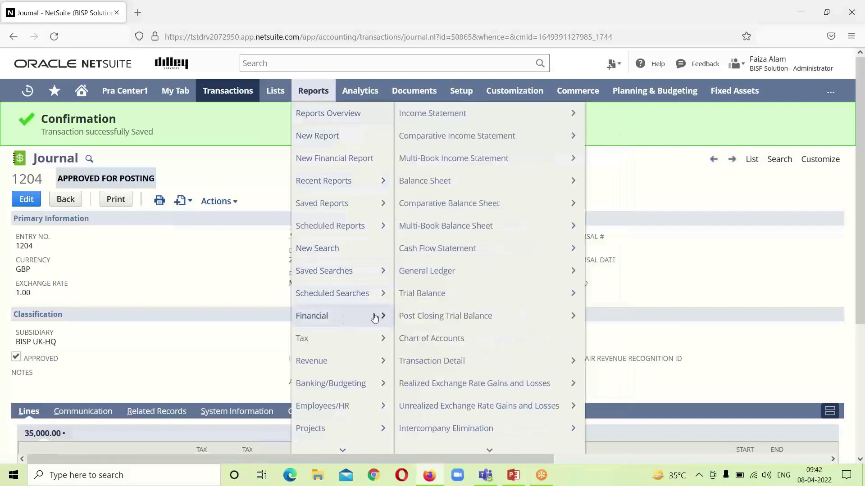
left_click(463, 271)
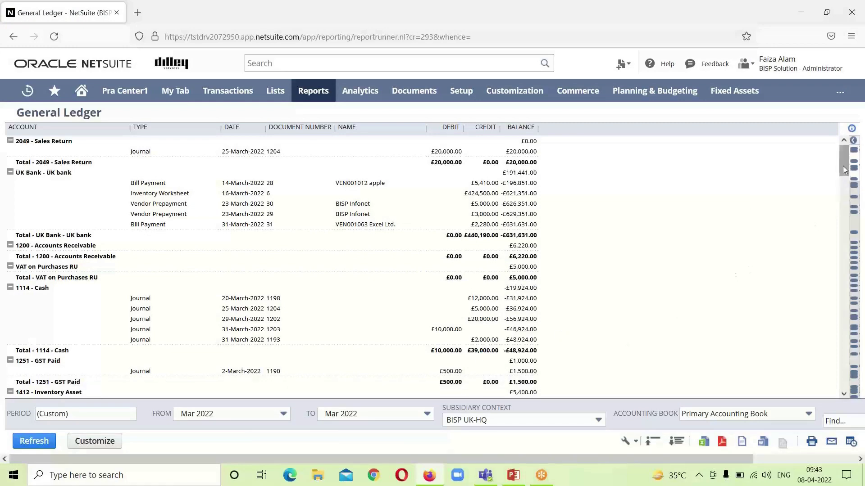
left_click_drag(844, 169, 843, 180)
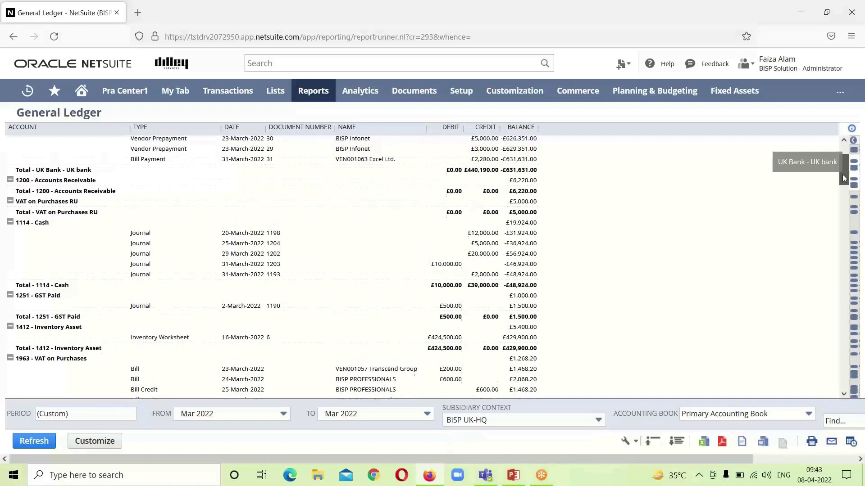
left_click_drag(844, 179, 843, 167)
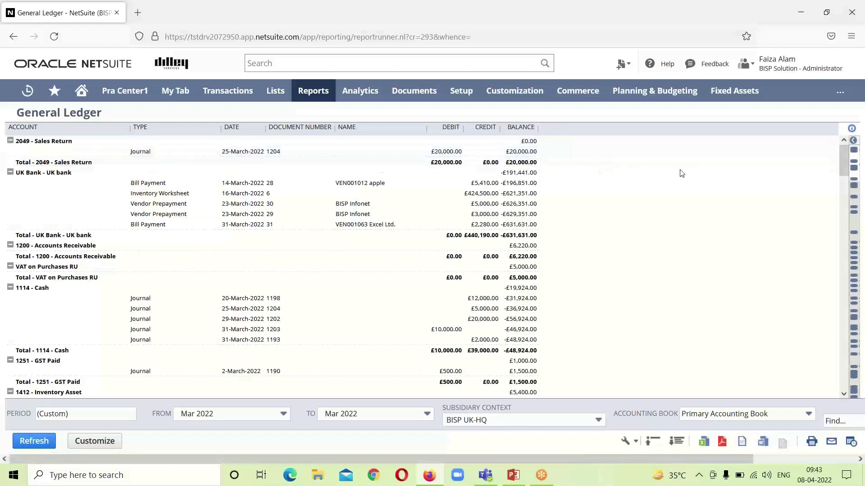
scroll(400, 341, "down", 10)
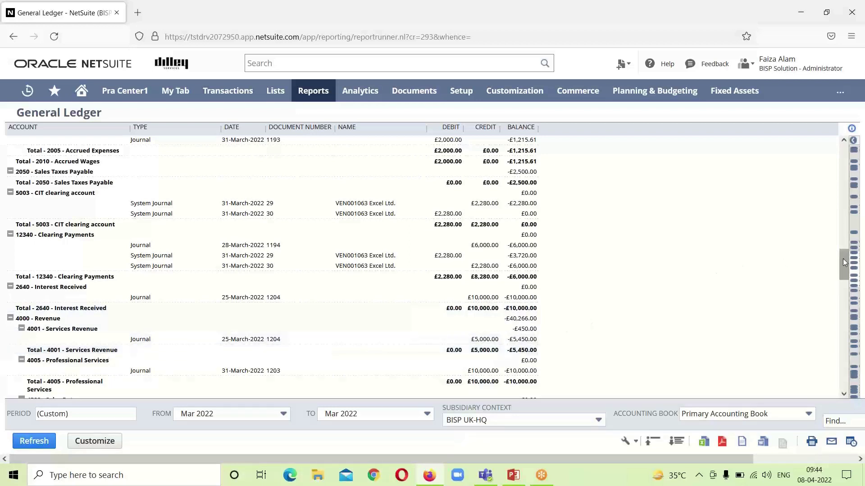
left_click_drag(842, 262, 842, 183)
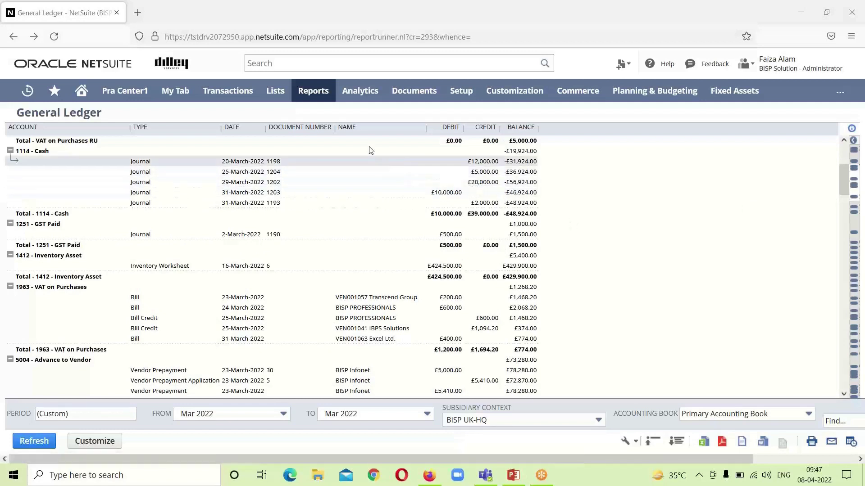
- Open the Trial Balance report, view the account detail behind 1114 Cash, and return to the summary
mouse_move(320, 98)
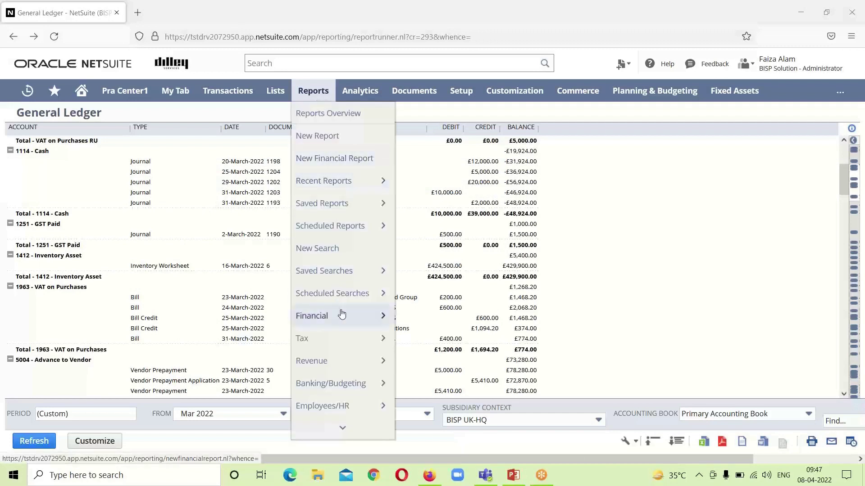
mouse_move(341, 314)
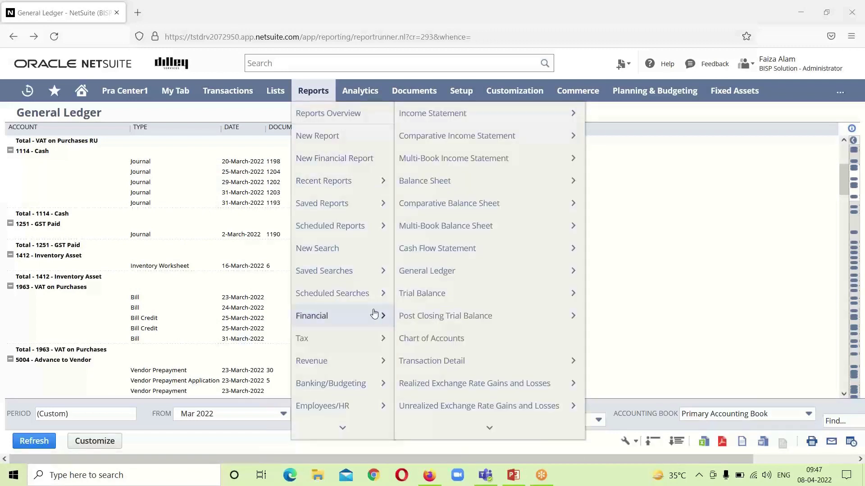
mouse_move(407, 315)
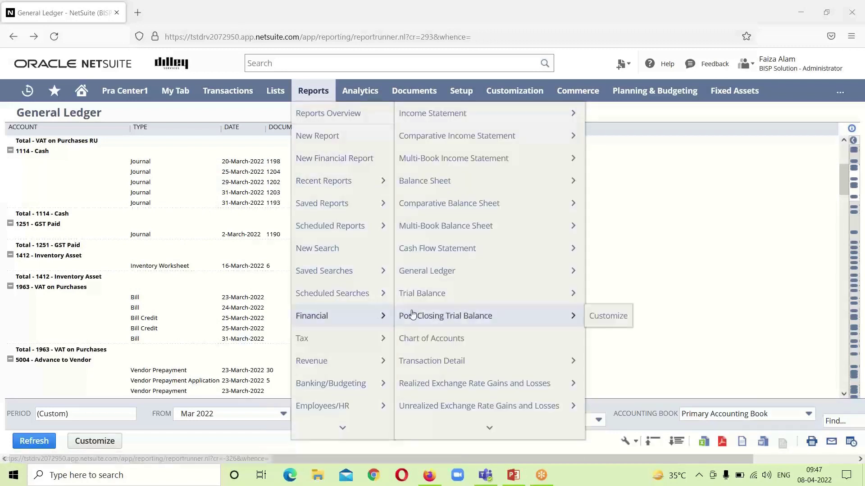
left_click(448, 296)
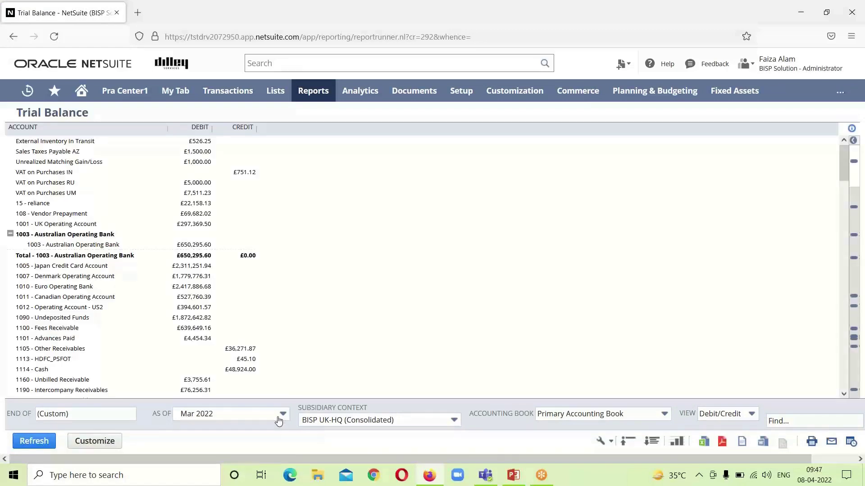
left_click(241, 371)
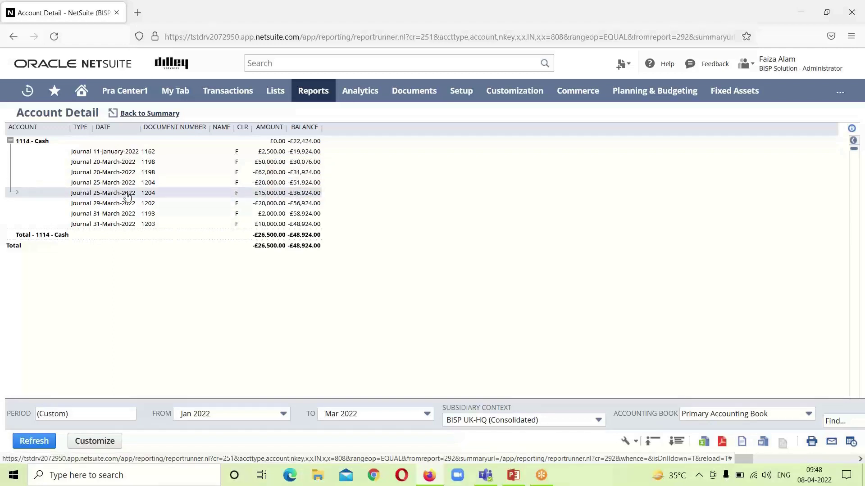
left_click(134, 115)
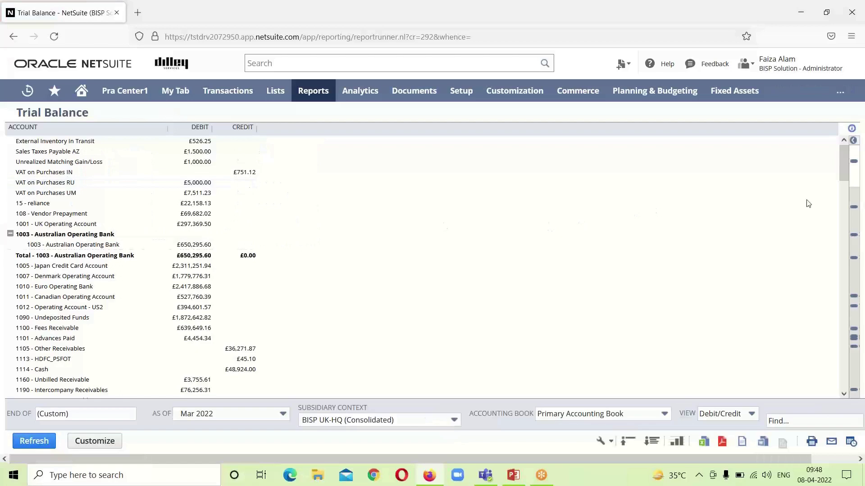
- Examine the Sales Return, Interest Received and Services Revenue rows in the Trial Balance
left_click_drag(841, 174, 839, 245)
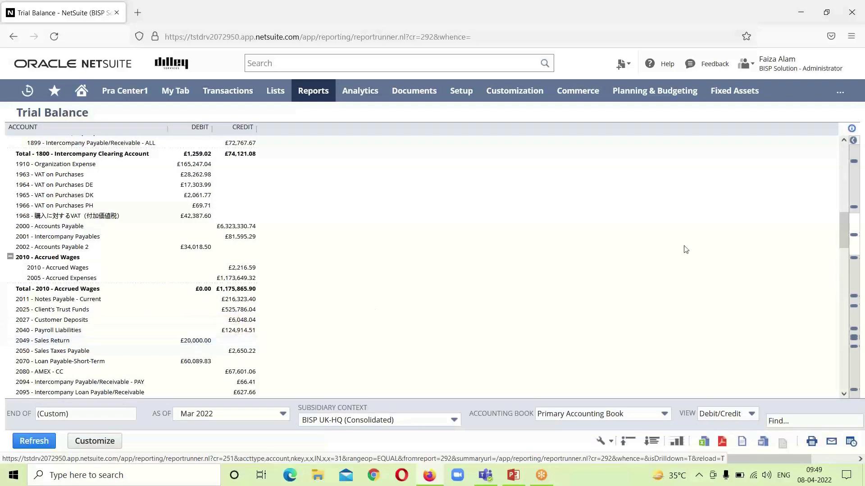
left_click_drag(840, 226, 839, 265)
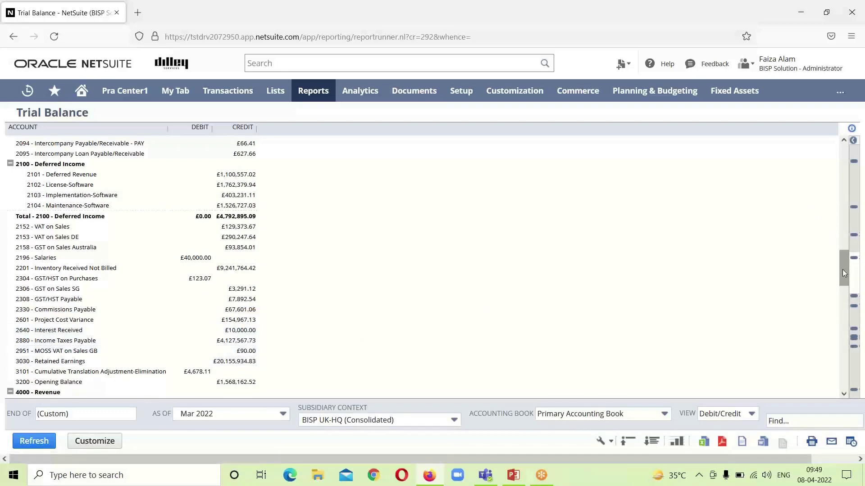
left_click_drag(842, 269, 839, 288)
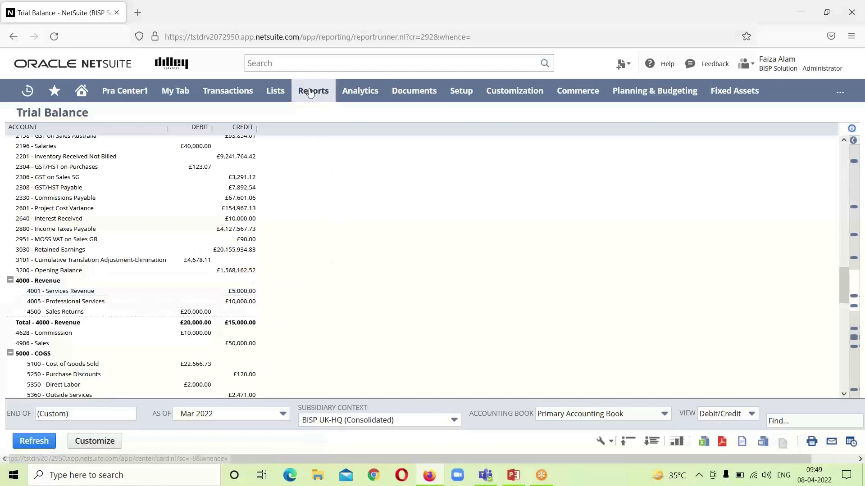
- Open the Income Statement, check the detail behind 2640 Interest Received, and review the summary down to Net Profit/(Loss)
mouse_move(310, 92)
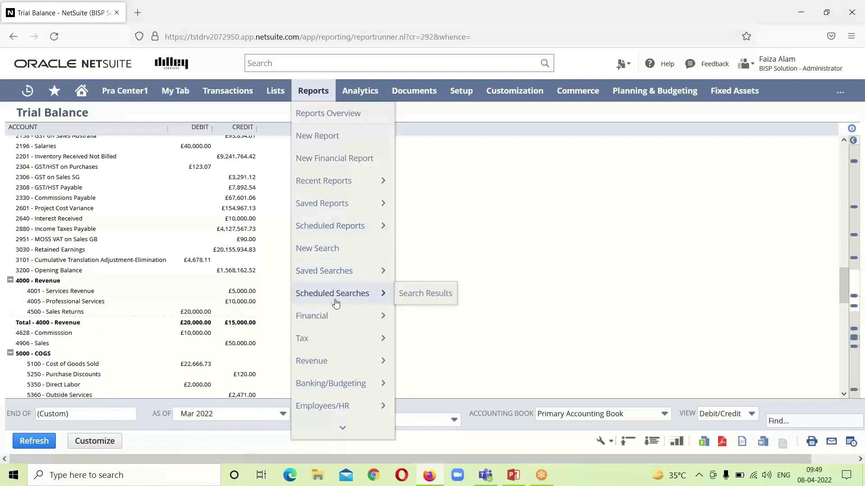
mouse_move(340, 314)
mouse_move(401, 317)
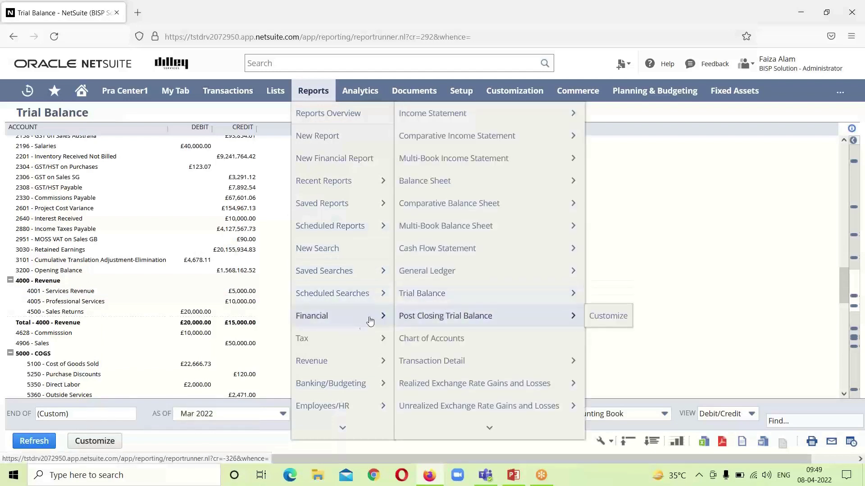
left_click(490, 124)
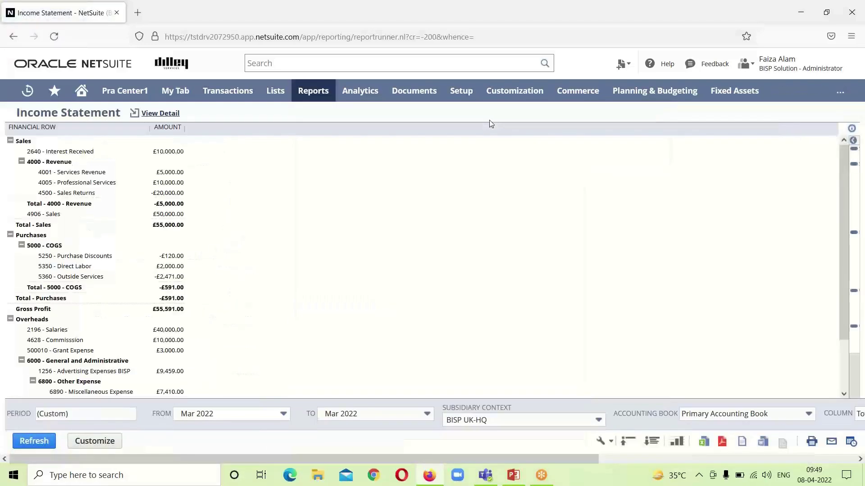
left_click(173, 155)
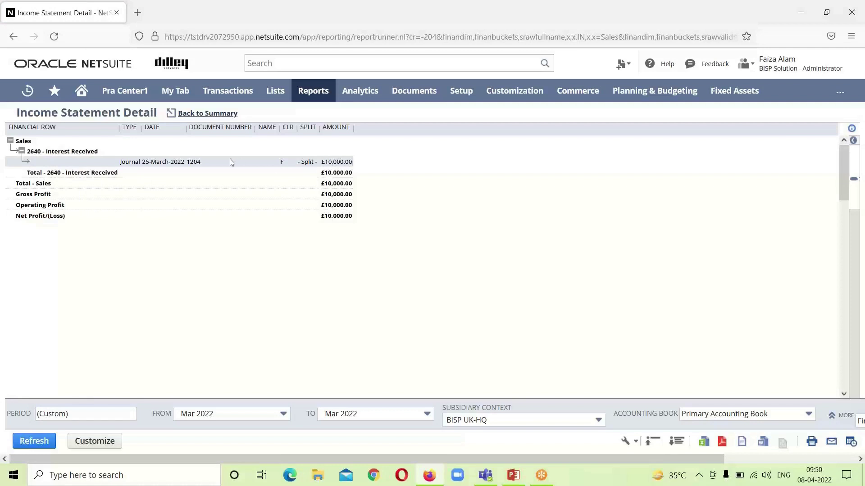
left_click(169, 115)
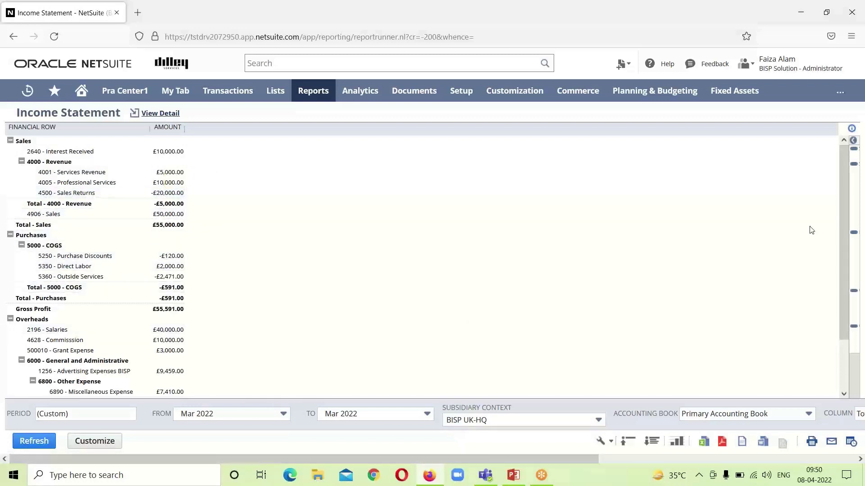
left_click_drag(842, 225, 843, 314)
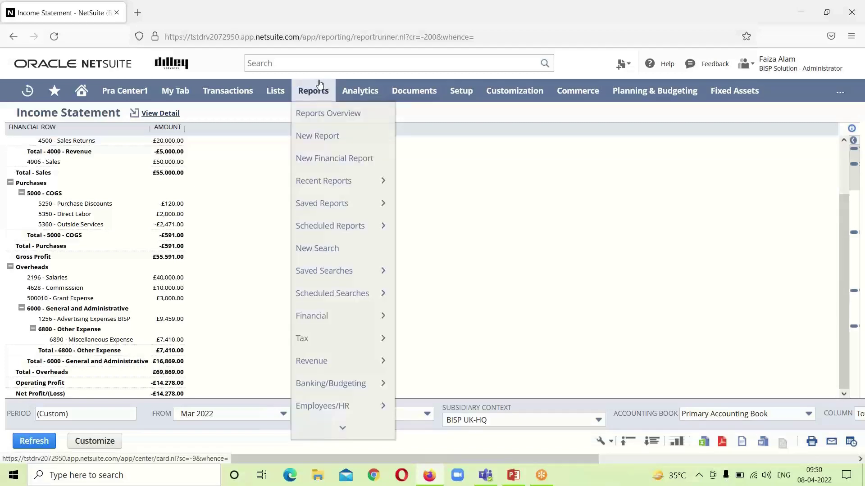
- Open the Balance Sheet report and drill into the detail of 1114 Cash under Other Current Asset
mouse_move(325, 314)
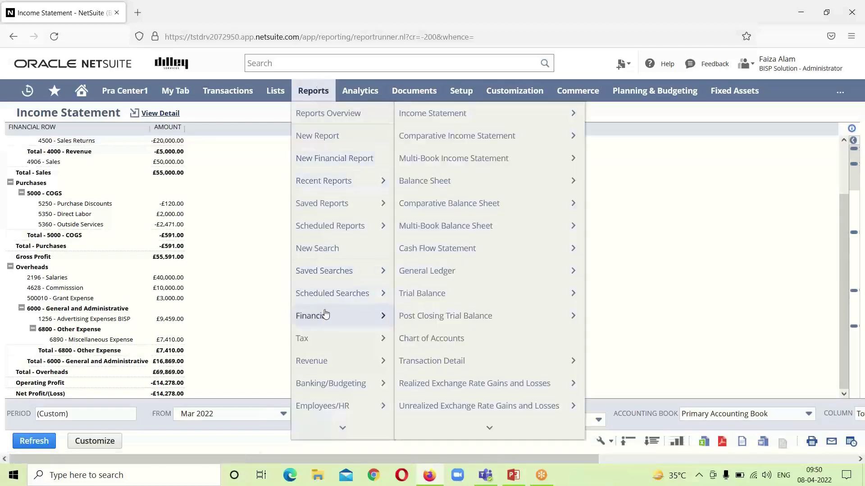
left_click(462, 189)
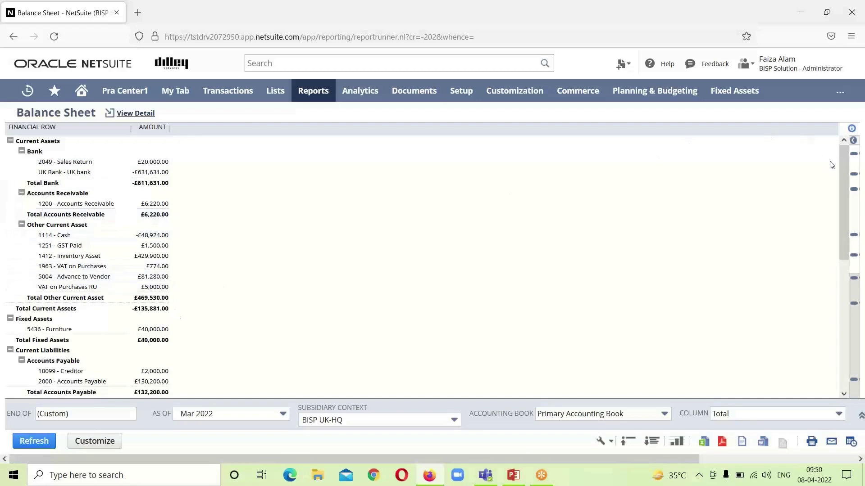
left_click_drag(840, 184, 829, 216)
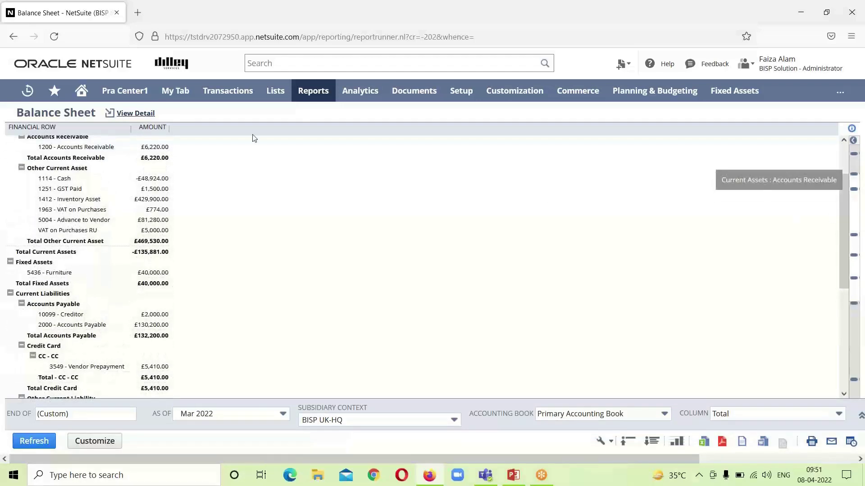
left_click(157, 180)
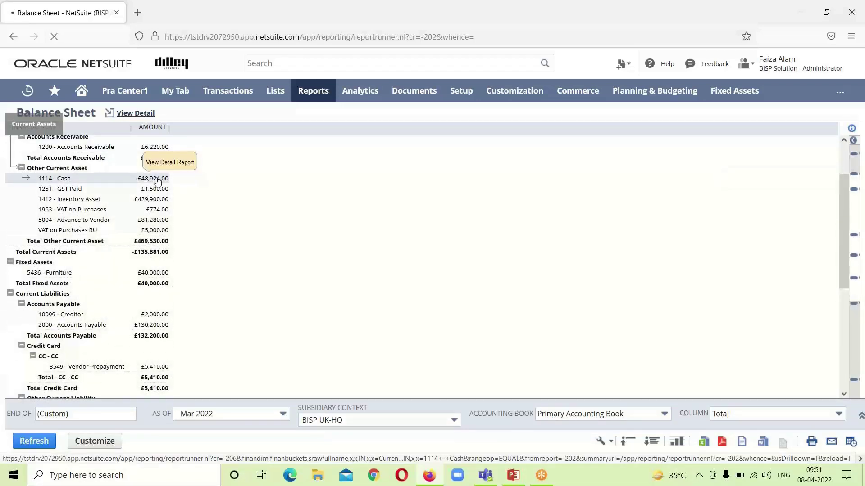